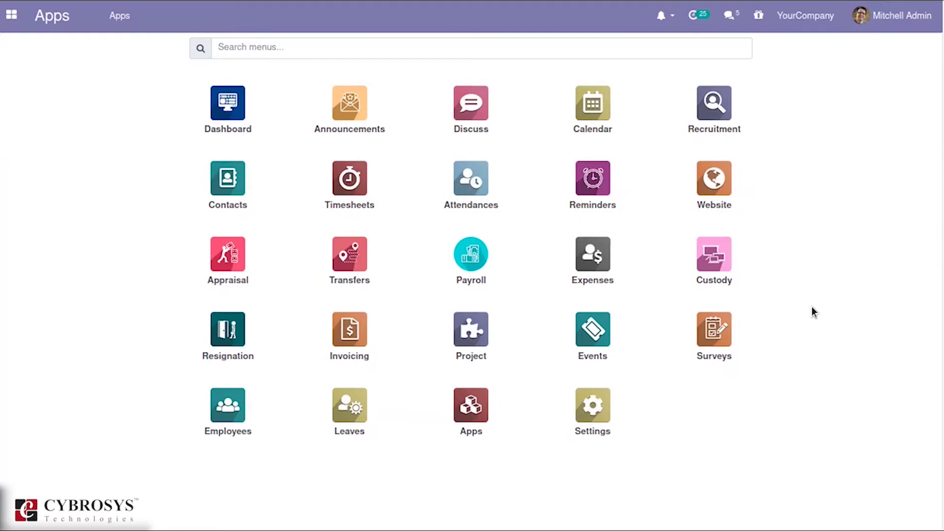
Open the Announcements app, which lists the expired announcements GA0001 to GA0003.
left_click(350, 116)
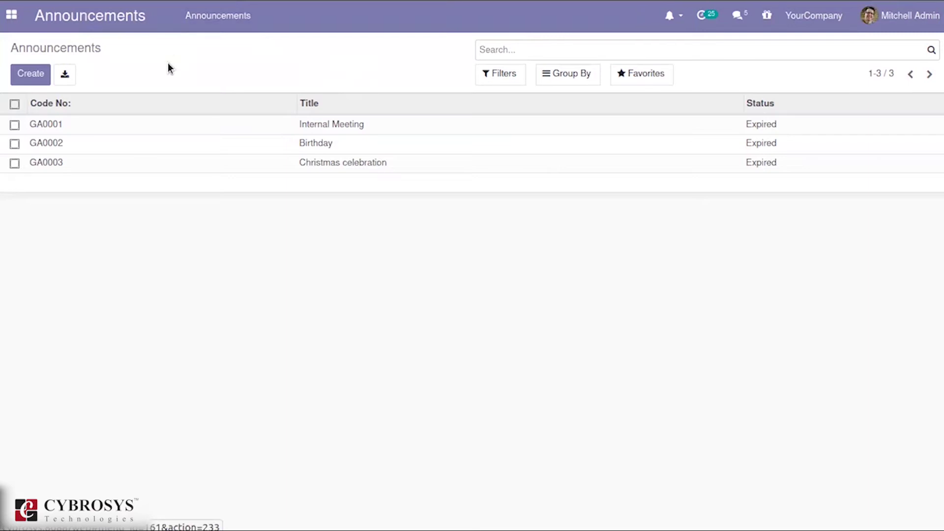
Create a new announcement titled 'Seminar', leaving General Announcement unticked.
left_click(29, 79)
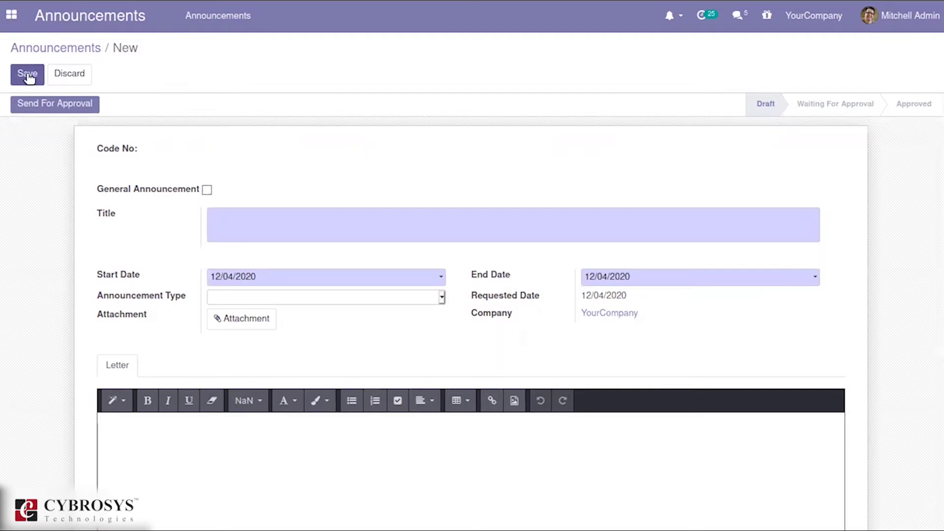
left_click(207, 190)
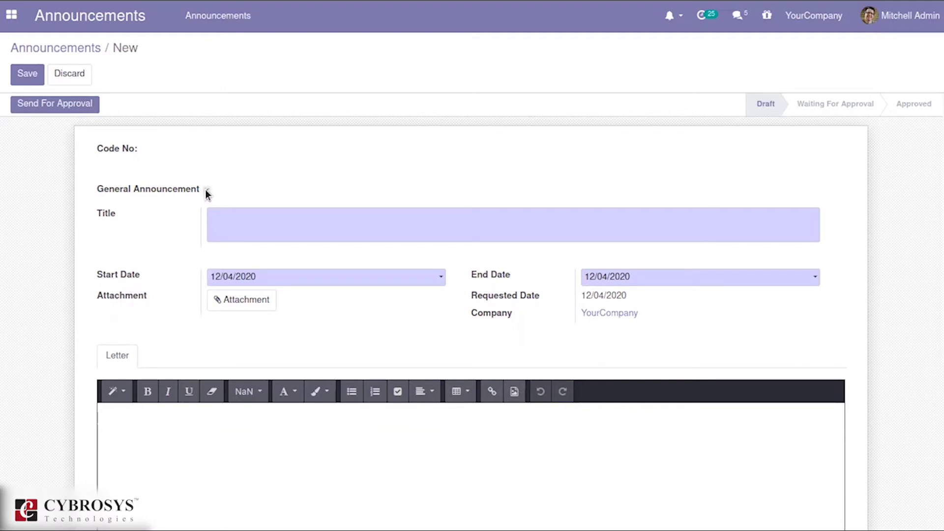
left_click(206, 190)
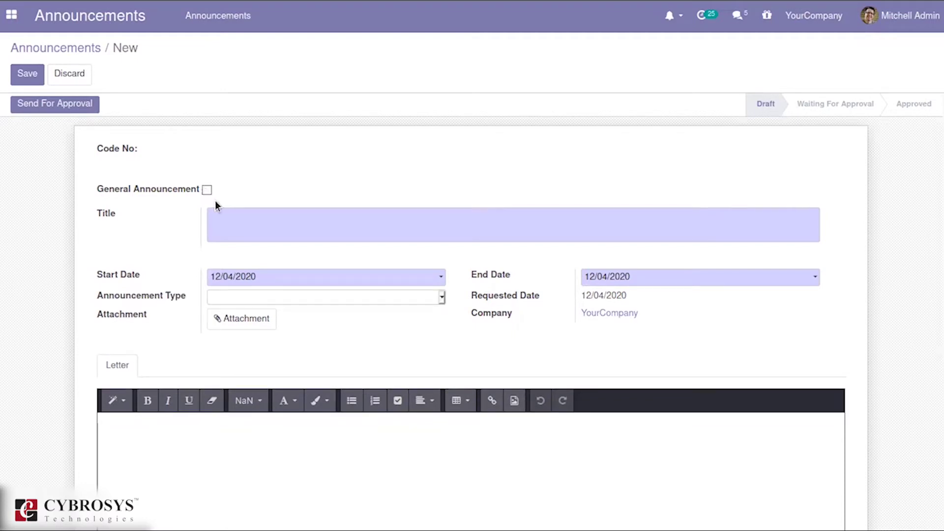
left_click(232, 219)
type("Seminar")
left_click(442, 298)
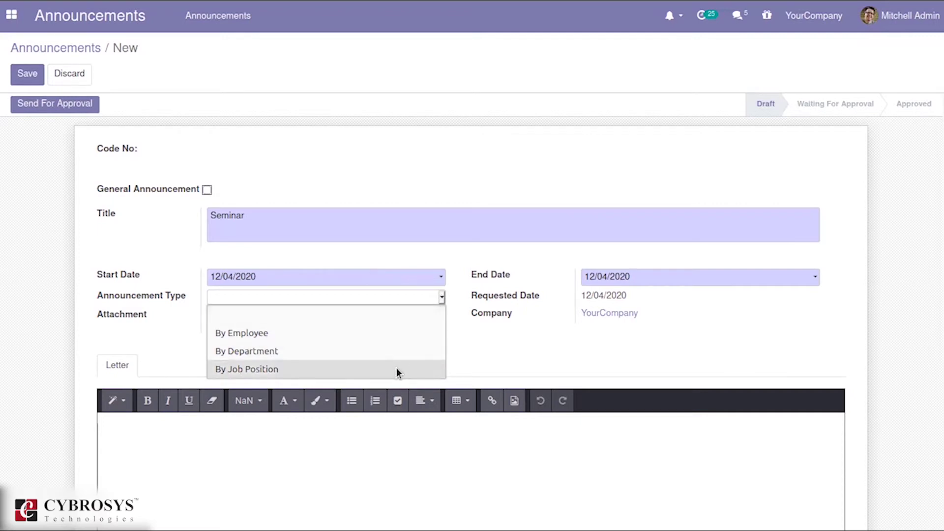
left_click(405, 340)
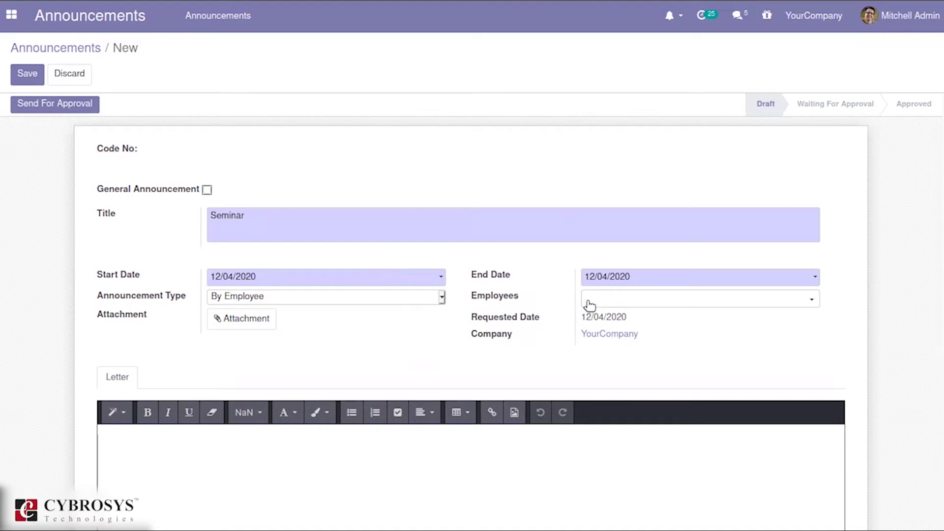
left_click(442, 297)
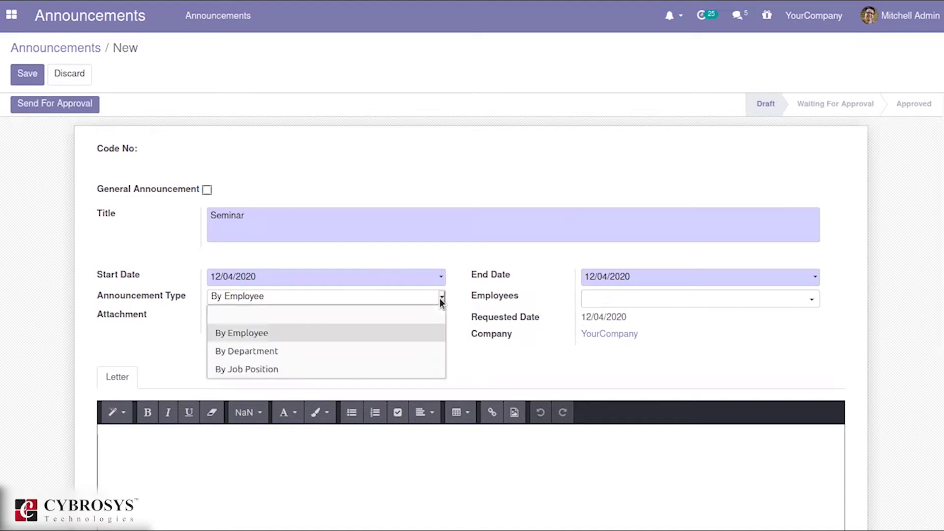
left_click(402, 351)
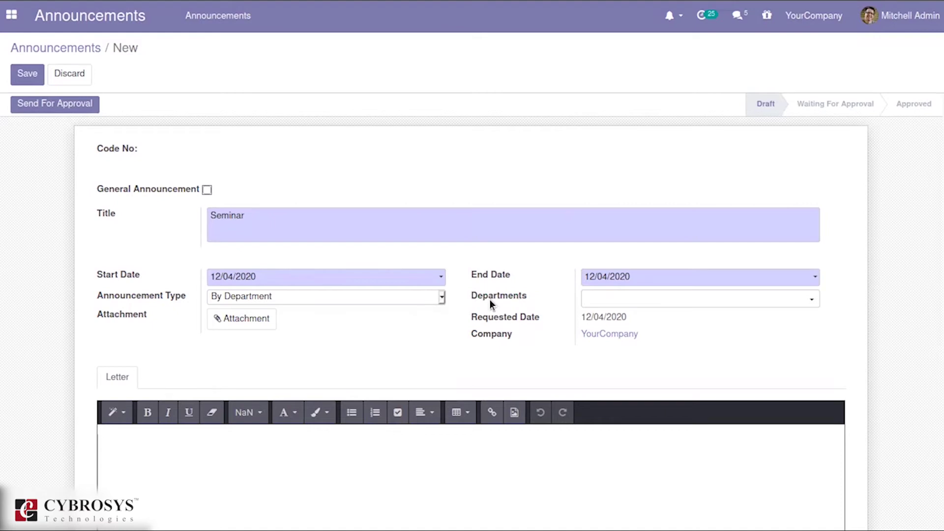
left_click(441, 295)
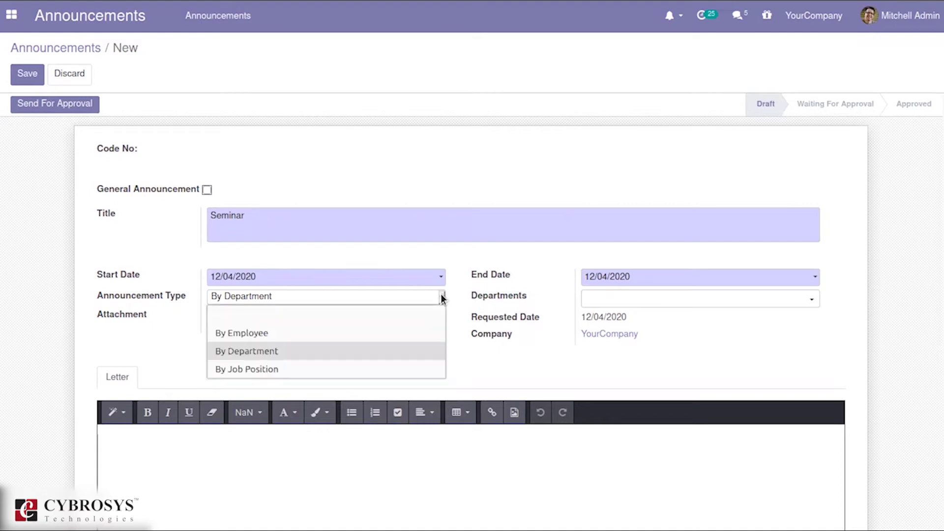
left_click(419, 365)
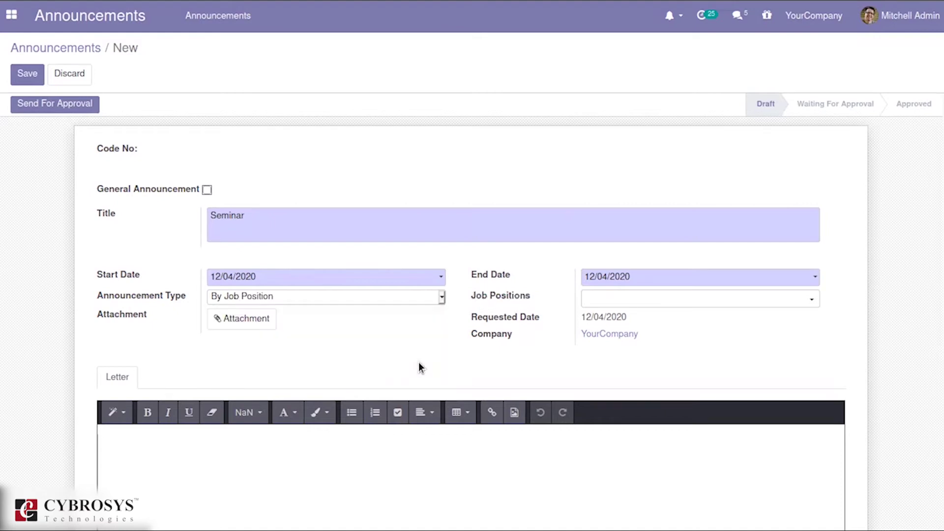
left_click(437, 302)
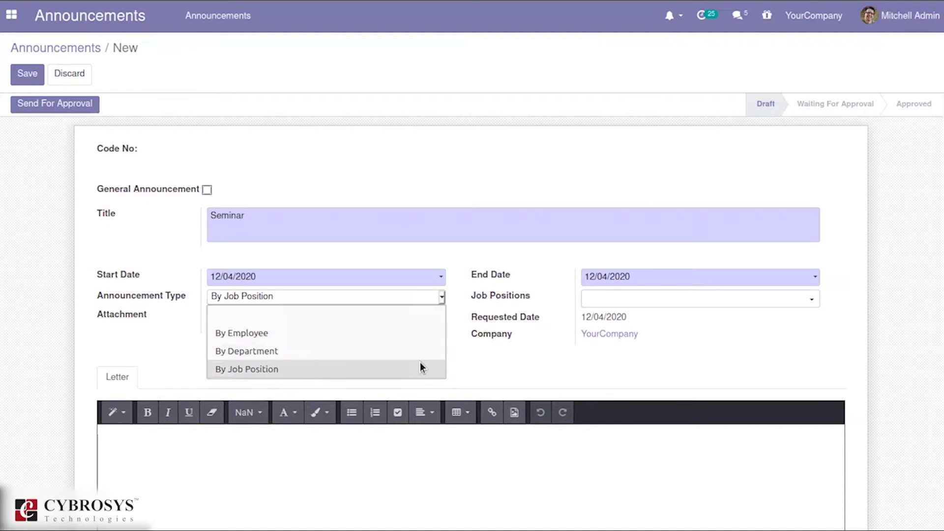
left_click(416, 333)
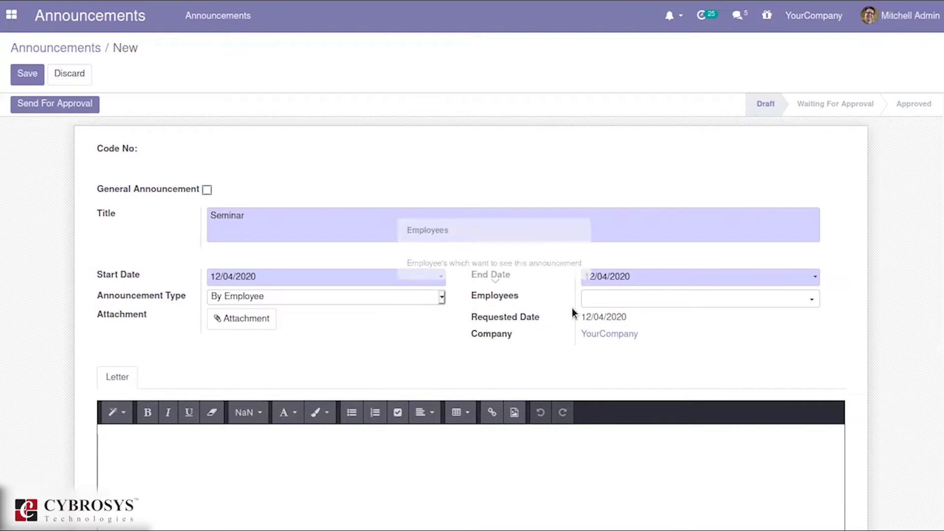
left_click(600, 300)
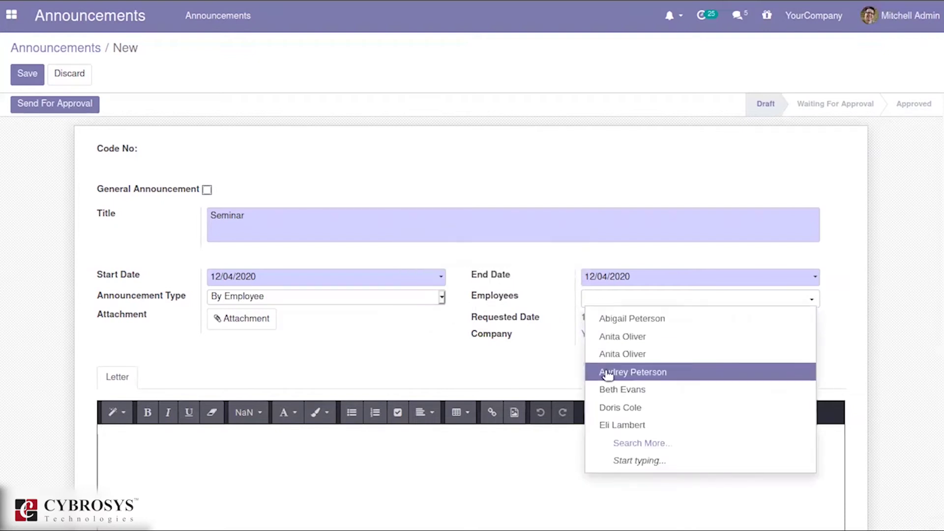
left_click(607, 372)
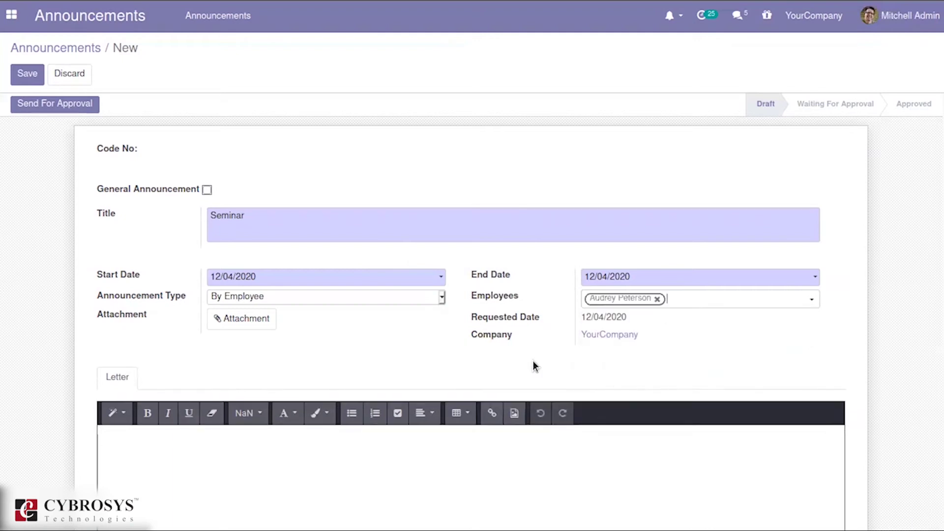
left_click(442, 298)
left_click(414, 315)
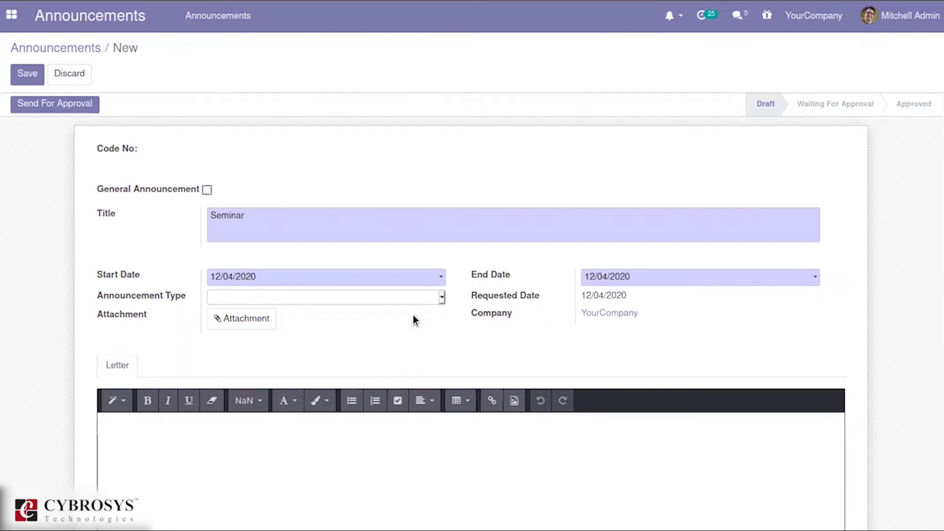
Mark the Seminar draft as a general announcement and leave its letter body empty.
left_click(206, 190)
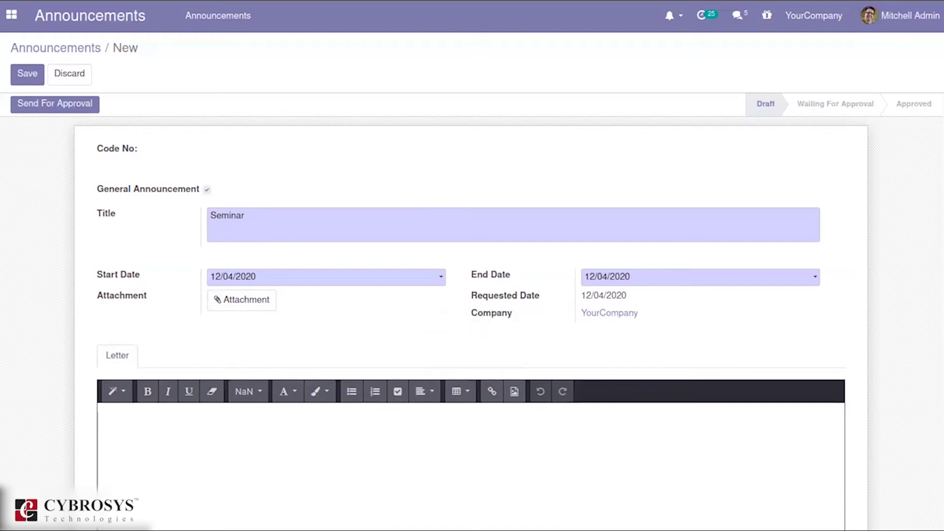
scroll(465, 345, "down", 3)
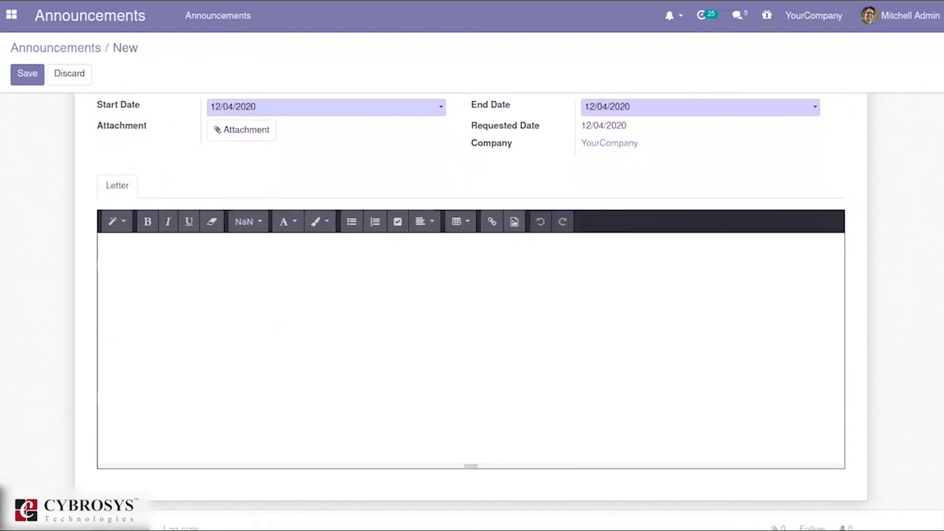
left_click(451, 304)
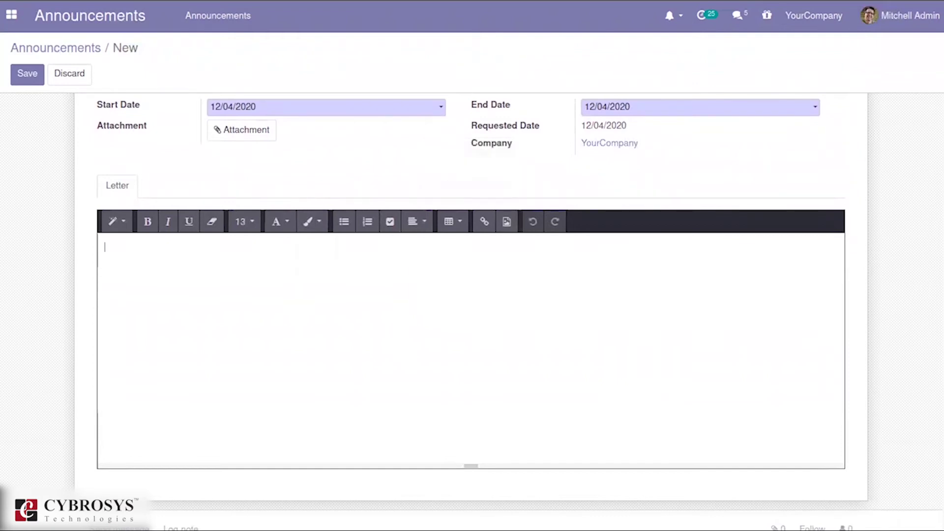
scroll(471, 296, "up", 4)
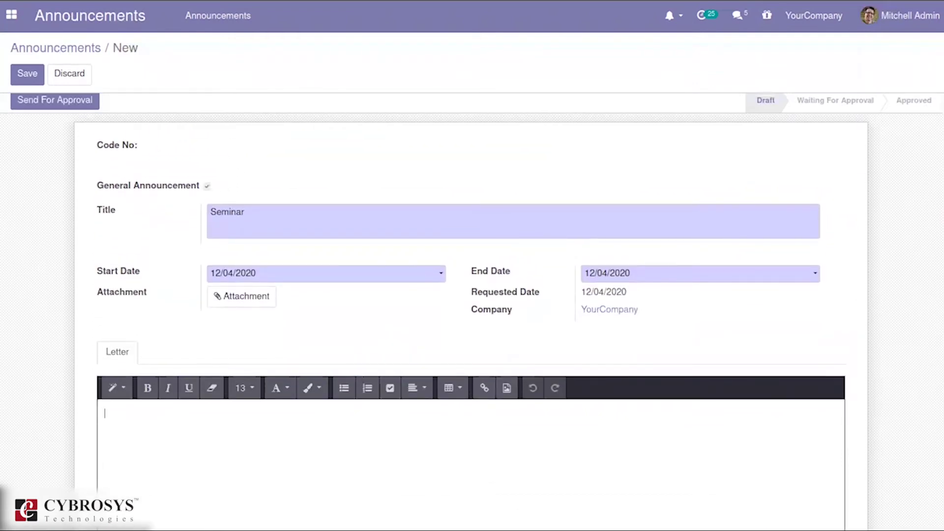
scroll(471, 295, "up", 1)
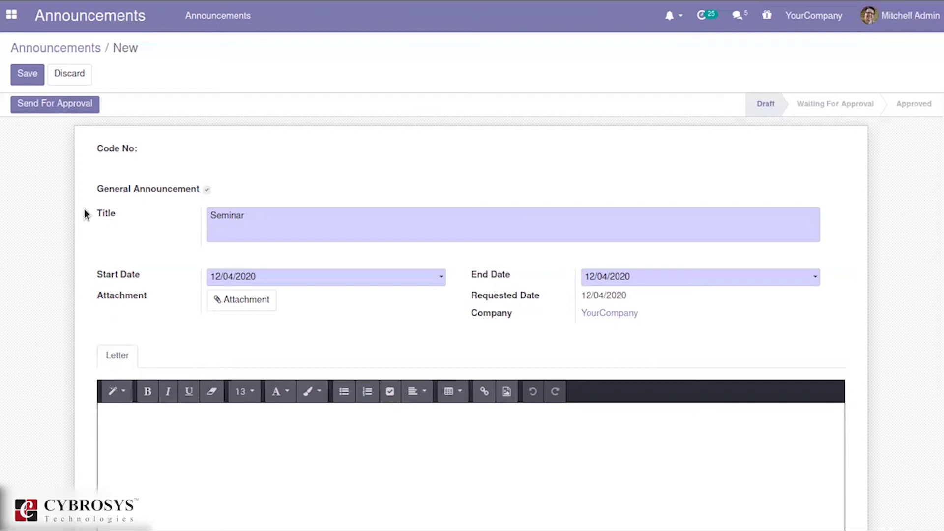
Send the Seminar announcement for approval and approve it as GA0004.
left_click(63, 106)
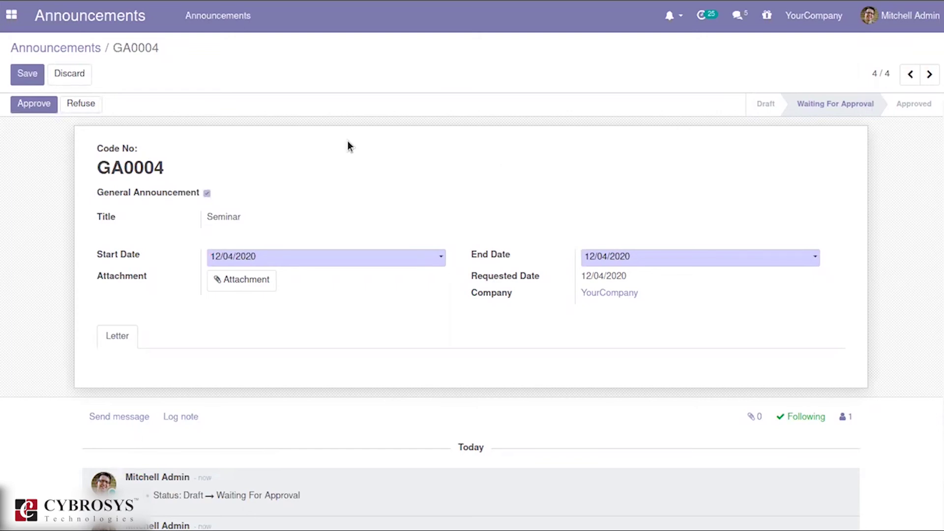
left_click(40, 111)
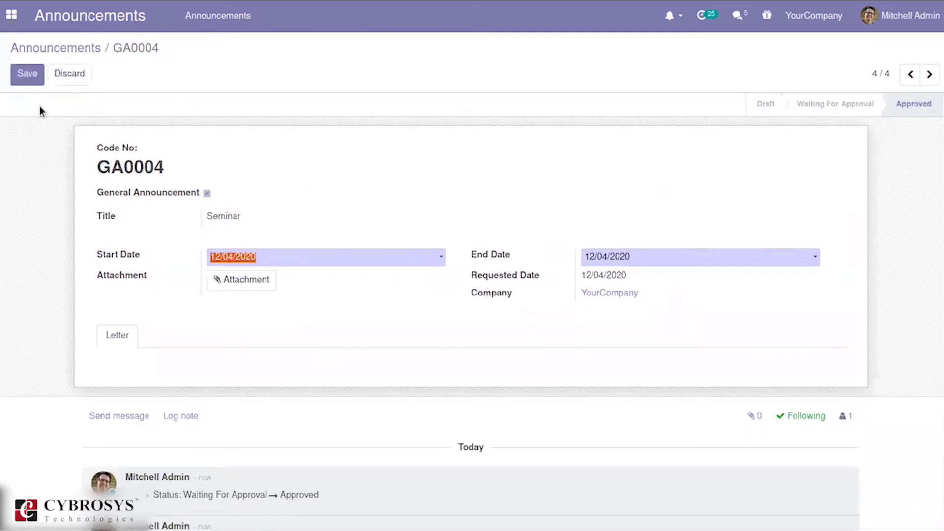
left_click(135, 224)
Return to the Announcements list showing GA0004 Seminar as Approved, then switch to the Dashboard app.
left_click(83, 51)
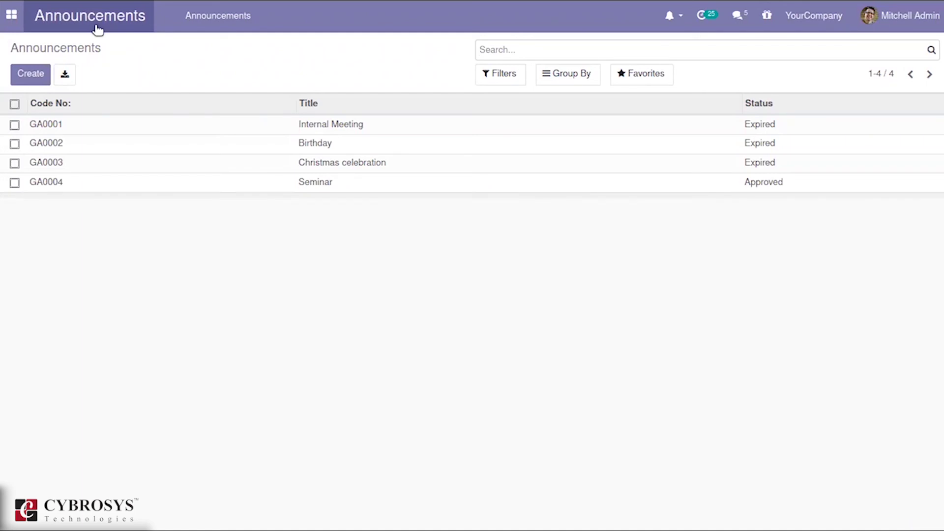
left_click(17, 25)
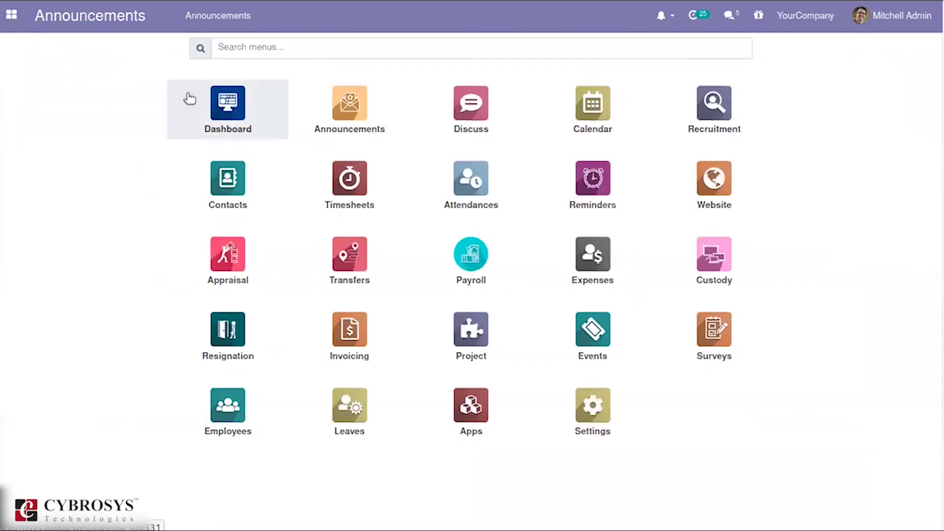
left_click(228, 111)
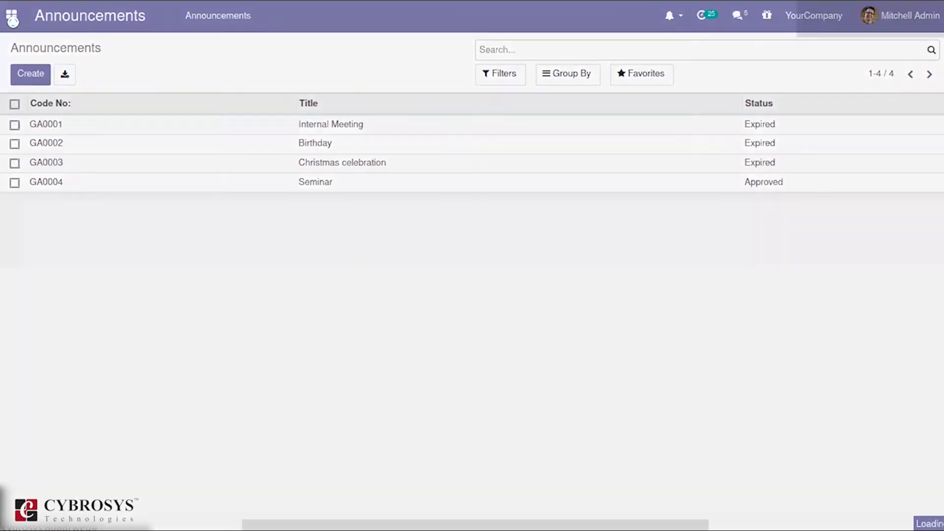
Scroll the HR Dashboard down to verify GA0004 Seminar in the Announcements panel, then back up.
left_click(13, 23)
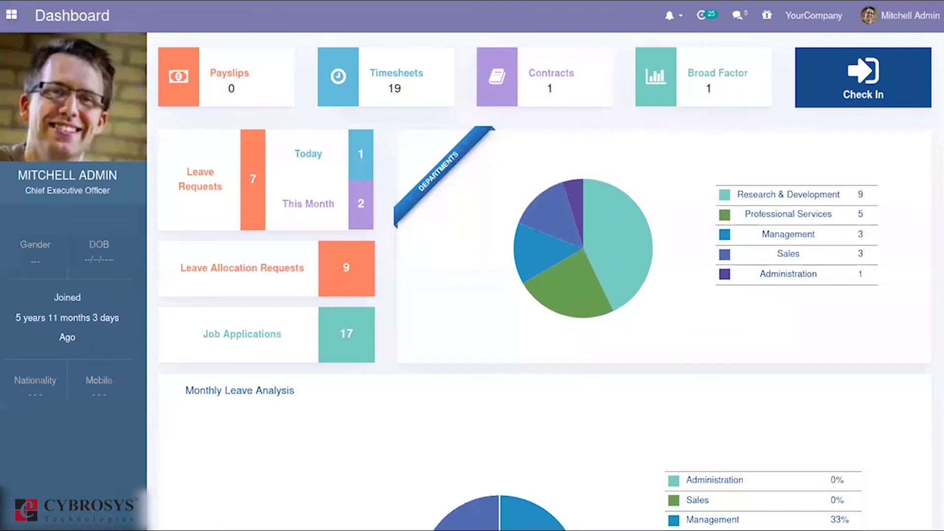
scroll(326, 138, "down", 8)
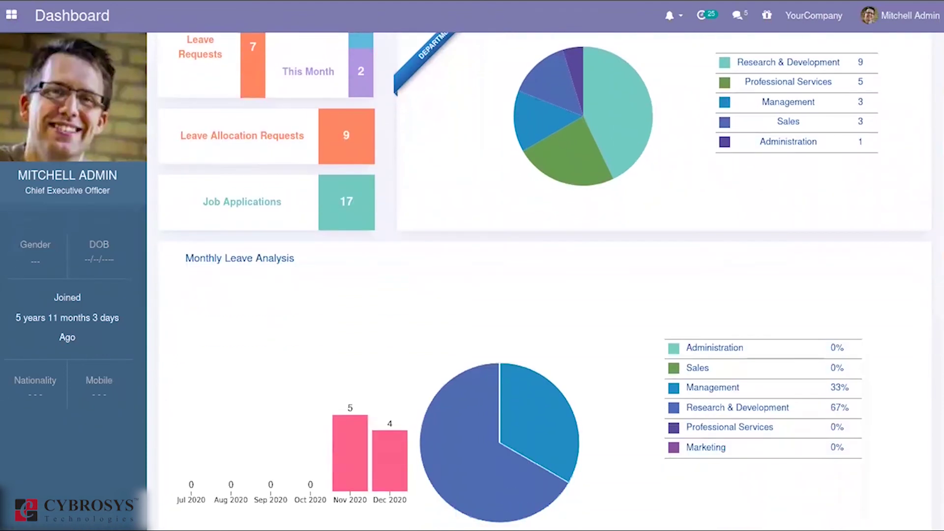
scroll(263, 40, "down", 6)
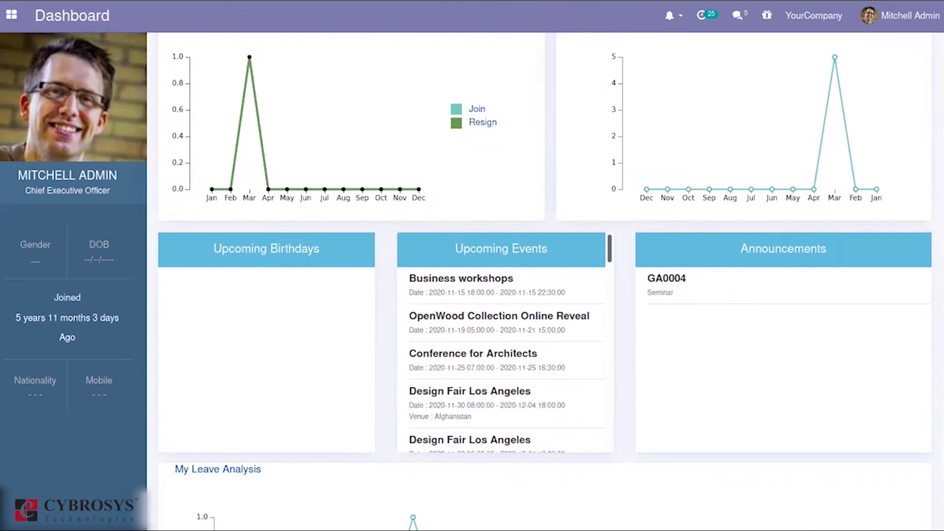
scroll(545, 282, "up", 2)
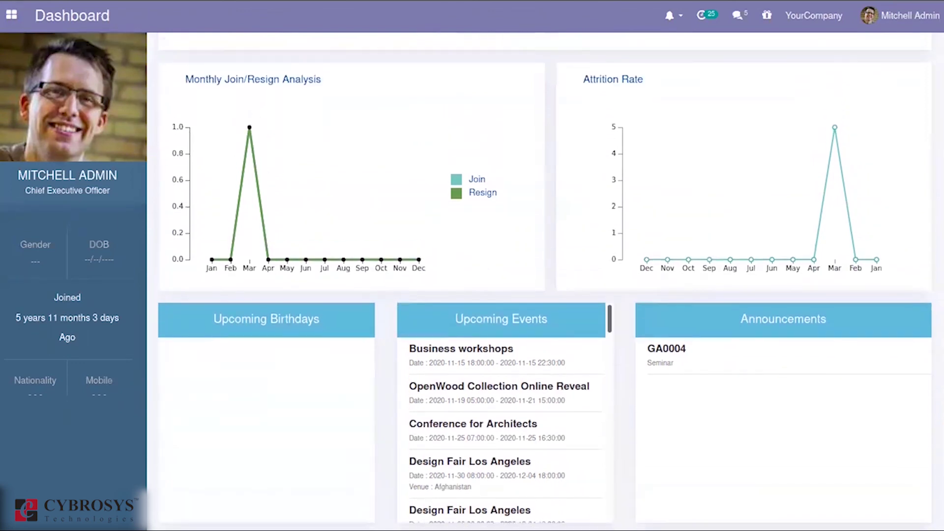
scroll(545, 282, "up", 3)
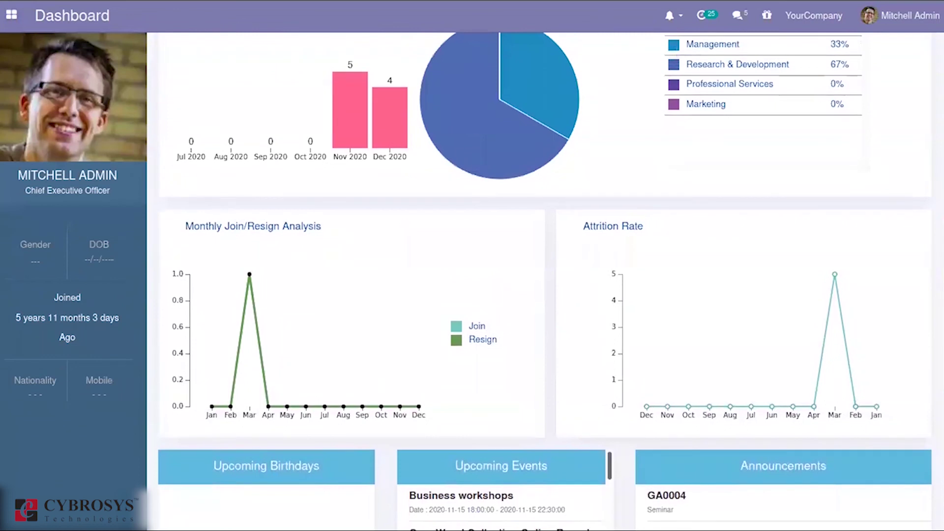
scroll(545, 282, "up", 10)
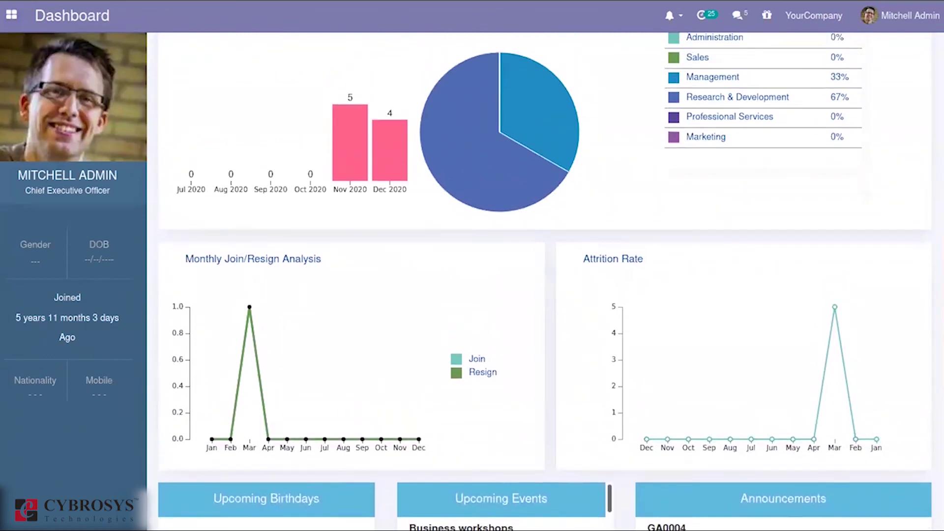
scroll(545, 282, "up", 1)
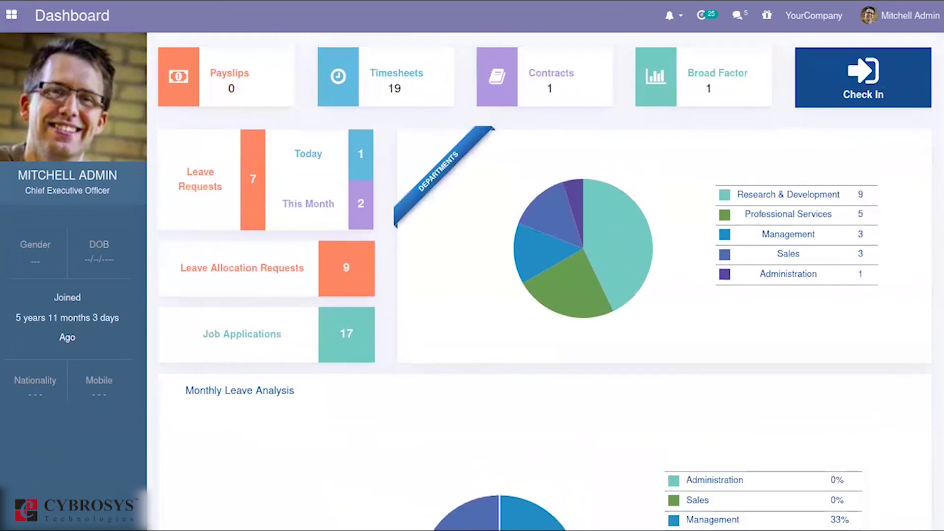